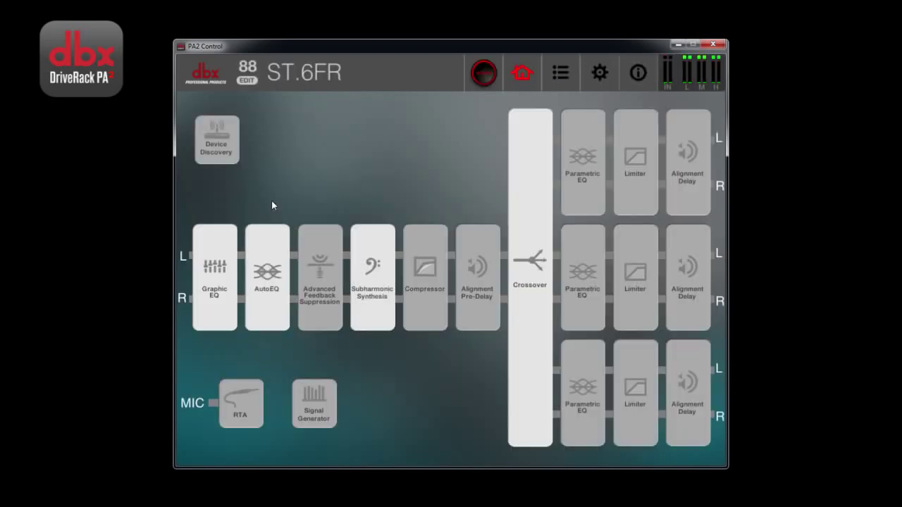
pyautogui.click(480, 79)
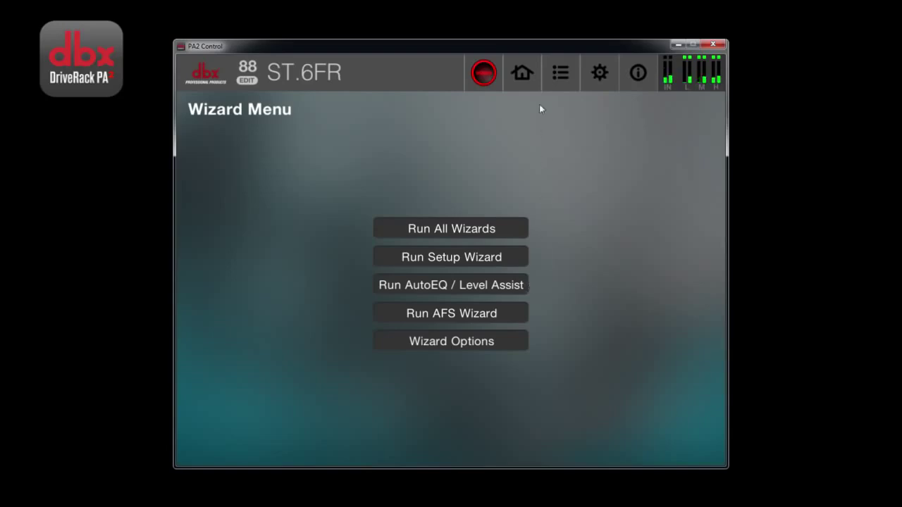
pyautogui.click(522, 73)
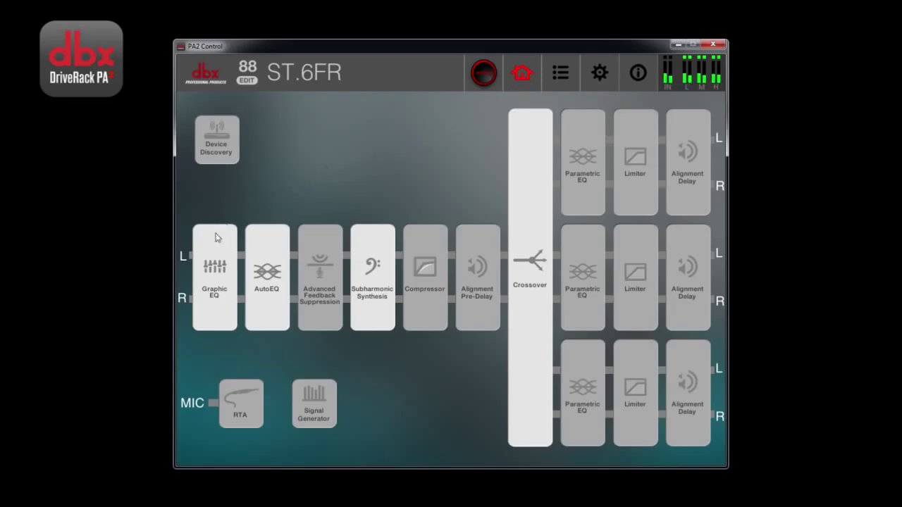
# - Hand-draw a Graphic EQ curve that cuts about 7 dB around 200–500 Hz and lifts the highs
pyautogui.click(215, 273)
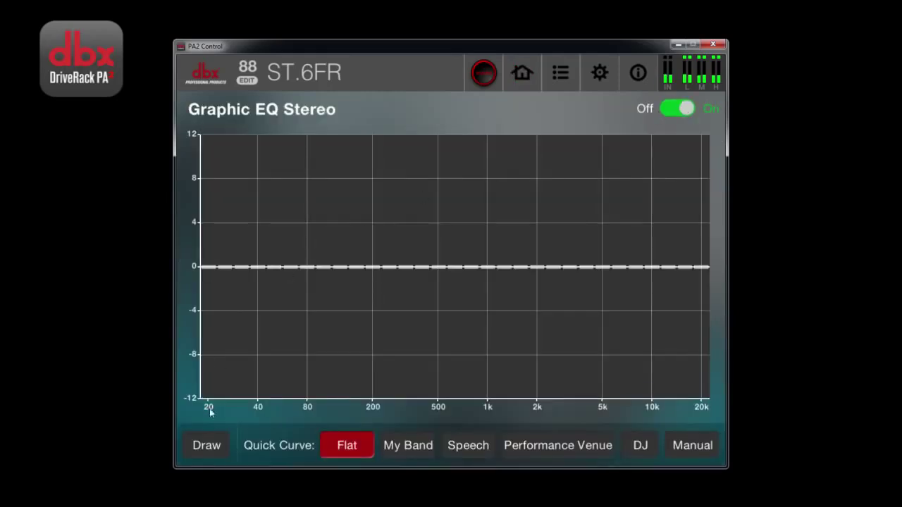
pyautogui.click(207, 446)
pyautogui.moveTo(198, 284)
pyautogui.mouseDown()
pyautogui.moveTo(222, 282)
pyautogui.moveTo(307, 323)
pyautogui.moveTo(459, 343)
pyautogui.moveTo(706, 241)
pyautogui.mouseUp()
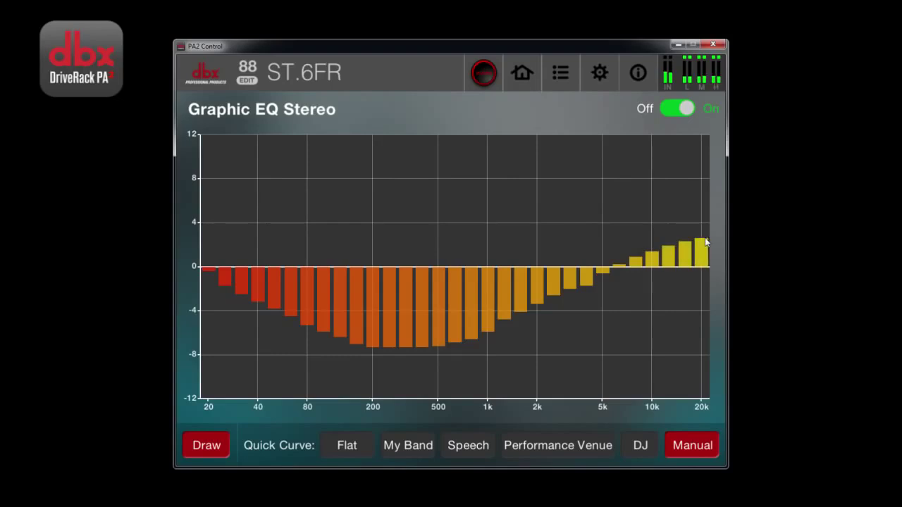
# - Audition the Flat, My Band, Speech and DJ curves, then restore the Manual curve and return Home
pyautogui.click(341, 449)
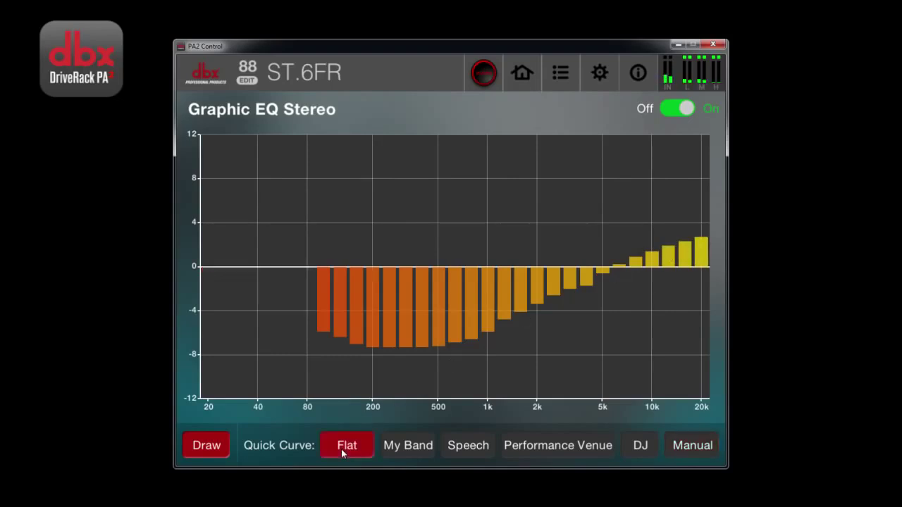
pyautogui.click(417, 448)
pyautogui.click(468, 445)
pyautogui.click(640, 446)
pyautogui.click(692, 445)
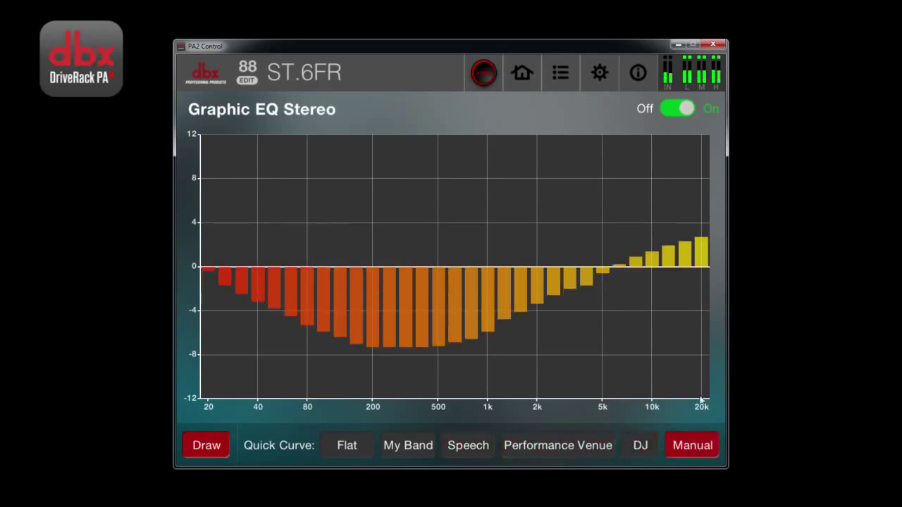
pyautogui.click(524, 73)
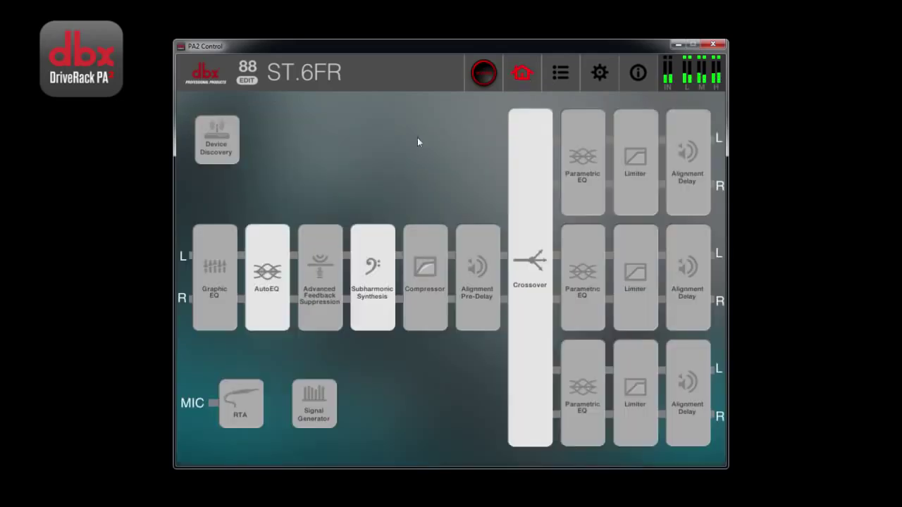
# - Boost AutoEQ band 2 by 4.7 dB at 10.6 kHz, then switch AutoEQ off
pyautogui.click(262, 272)
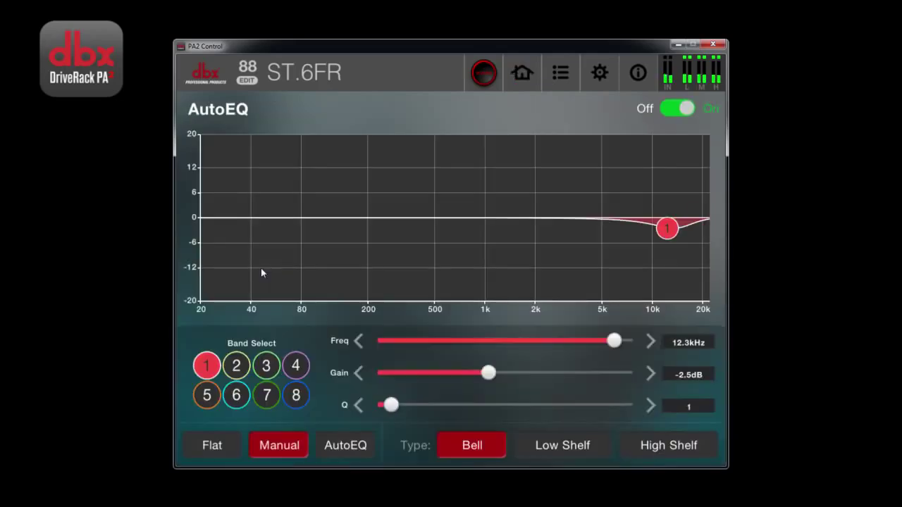
pyautogui.click(236, 364)
pyautogui.moveTo(251, 268); pyautogui.dragTo(643, 186)
pyautogui.click(675, 109)
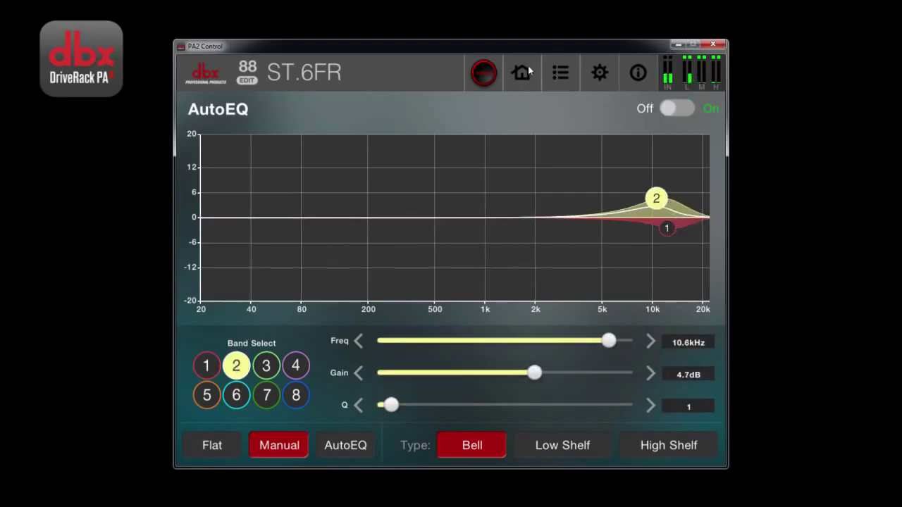
pyautogui.click(522, 73)
# - Lengthen the AFS Lift After time to 19 s and adjust the fixed filter count
pyautogui.click(314, 280)
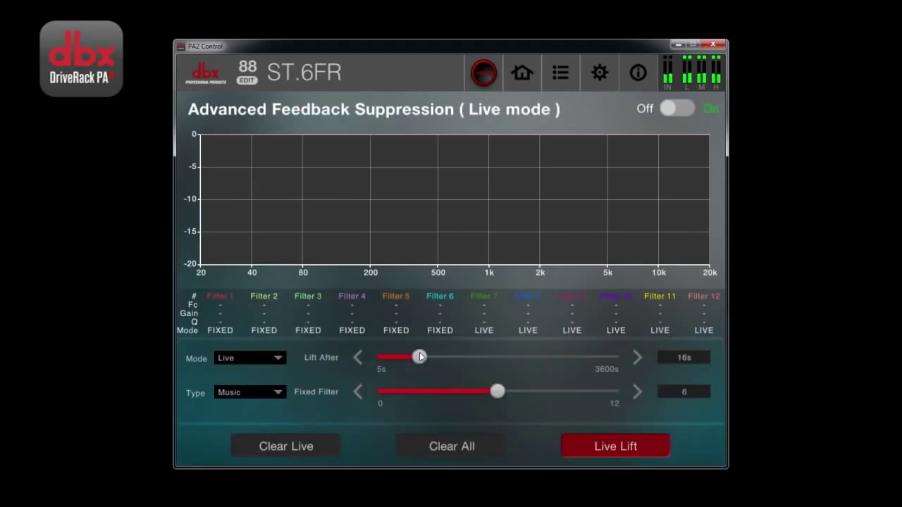
pyautogui.moveTo(419, 357)
pyautogui.mouseDown()
pyautogui.moveTo(441, 358)
pyautogui.moveTo(425, 358)
pyautogui.mouseUp()
pyautogui.moveTo(497, 393)
pyautogui.mouseDown()
pyautogui.moveTo(540, 394)
pyautogui.moveTo(492, 396)
pyautogui.mouseUp()
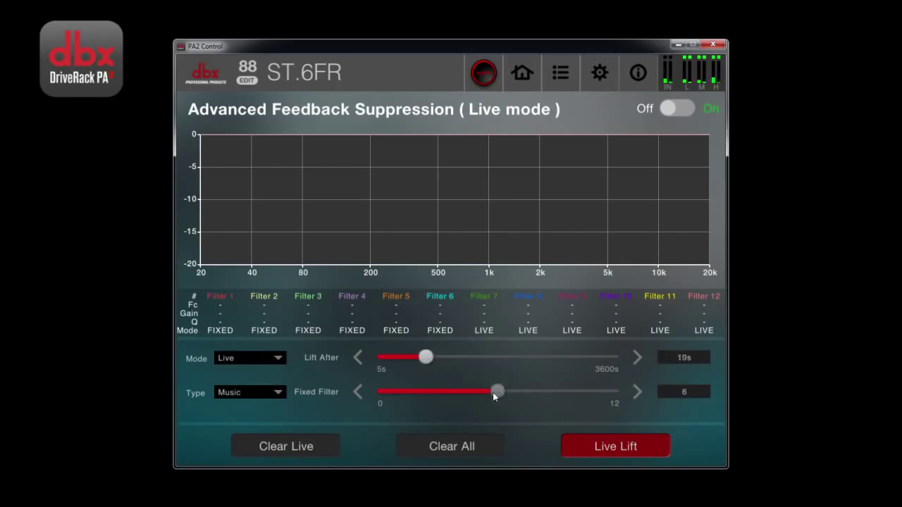
pyautogui.click(524, 72)
# - Raise both subharmonic bands to about 40%, settle them at 32.3% and 30.6%, then turn the synth off
pyautogui.click(372, 284)
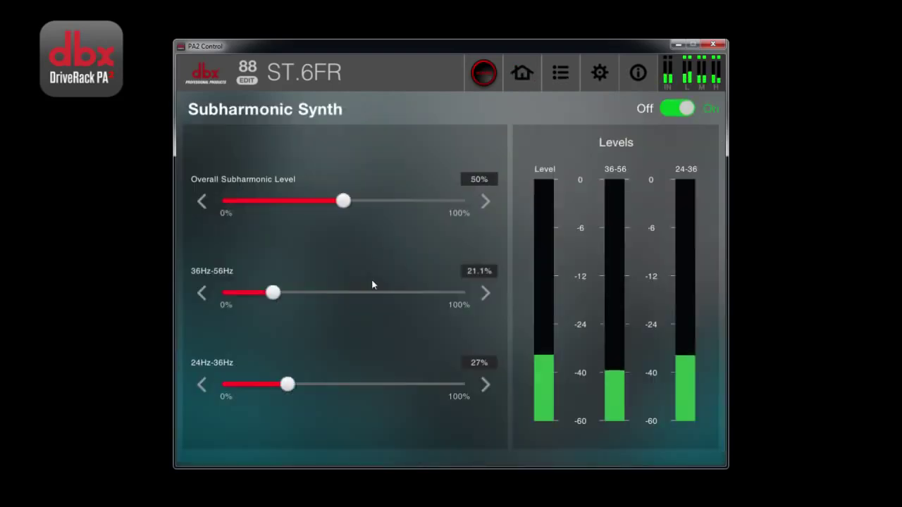
pyautogui.moveTo(274, 292); pyautogui.dragTo(319, 294)
pyautogui.moveTo(287, 383); pyautogui.dragTo(322, 383)
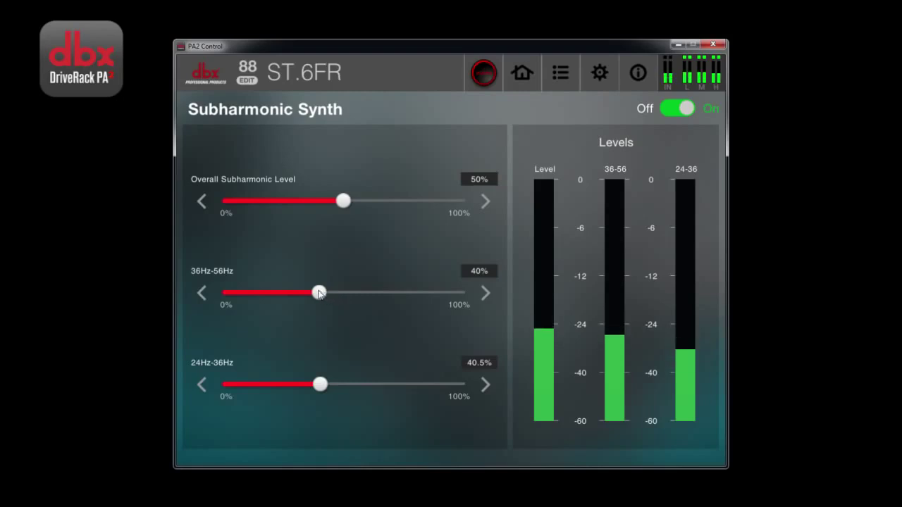
pyautogui.moveTo(319, 294); pyautogui.dragTo(302, 294)
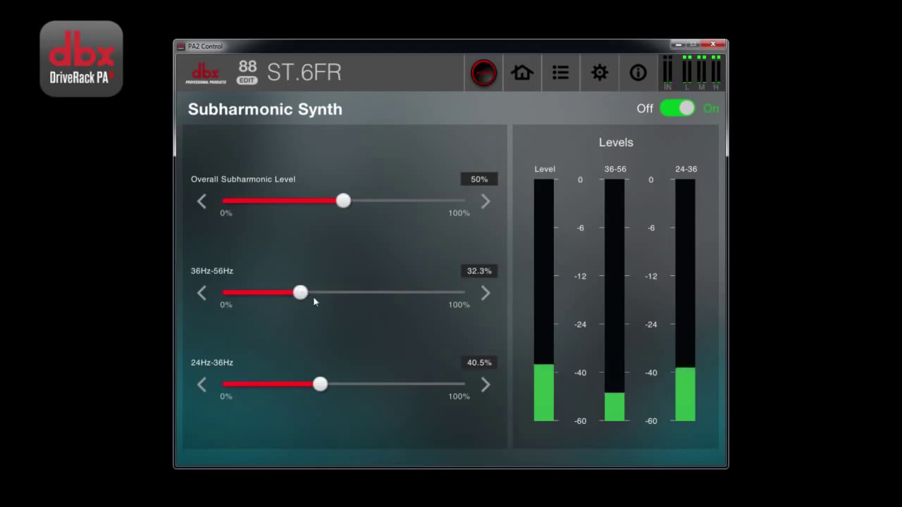
pyautogui.moveTo(322, 385); pyautogui.dragTo(296, 386)
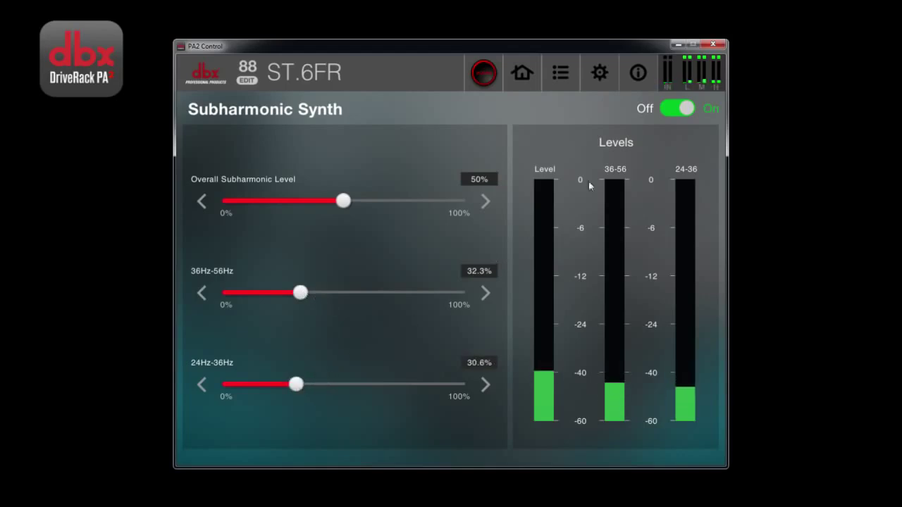
pyautogui.click(681, 111)
# - Set the compressor threshold to -19.7 dB with a ratio above 1:1 and switch it on
pyautogui.click(522, 72)
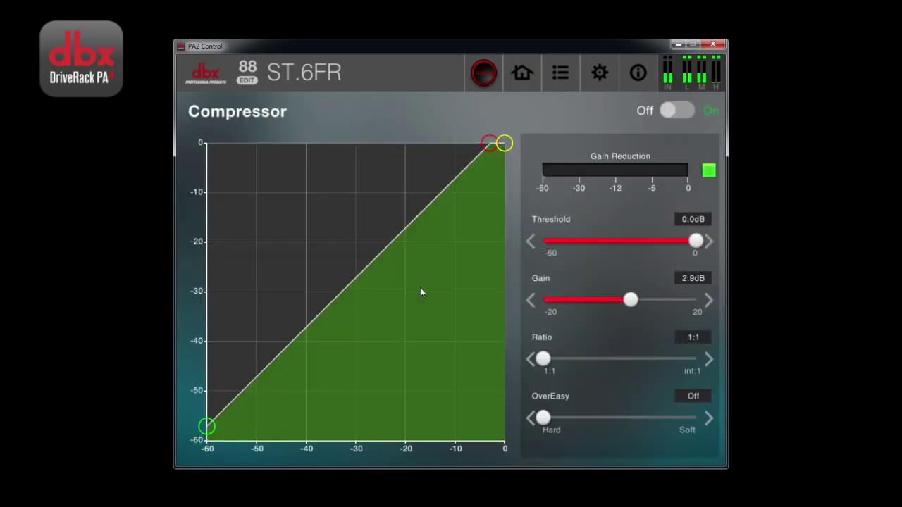
pyautogui.click(421, 287)
pyautogui.moveTo(695, 241); pyautogui.dragTo(644, 242)
pyautogui.moveTo(545, 361); pyautogui.dragTo(602, 360)
pyautogui.click(674, 110)
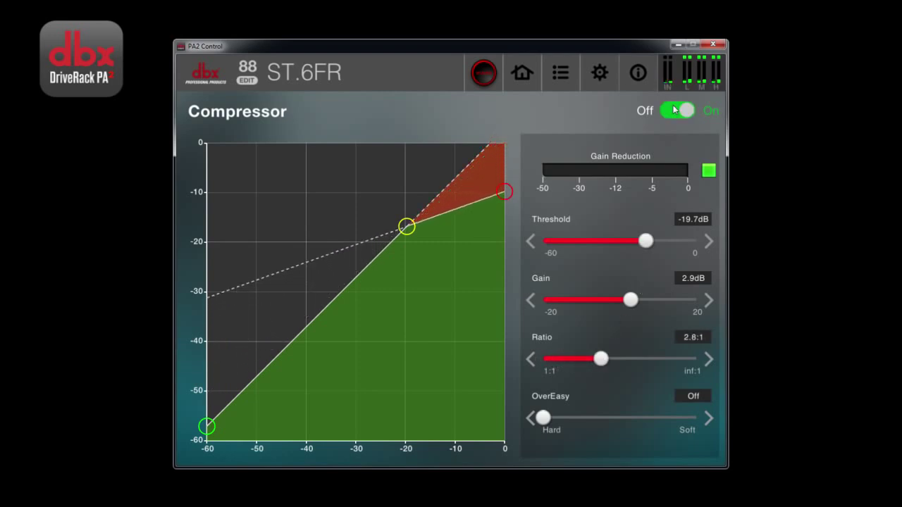
pyautogui.click(522, 73)
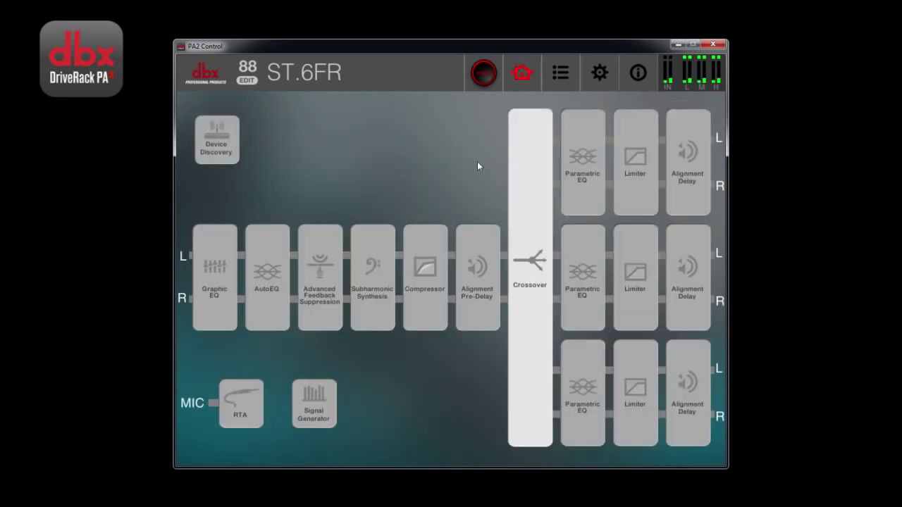
# - Raise the alignment pre-delay to about 24.96 ms, toggling it on and then off
pyautogui.click(473, 280)
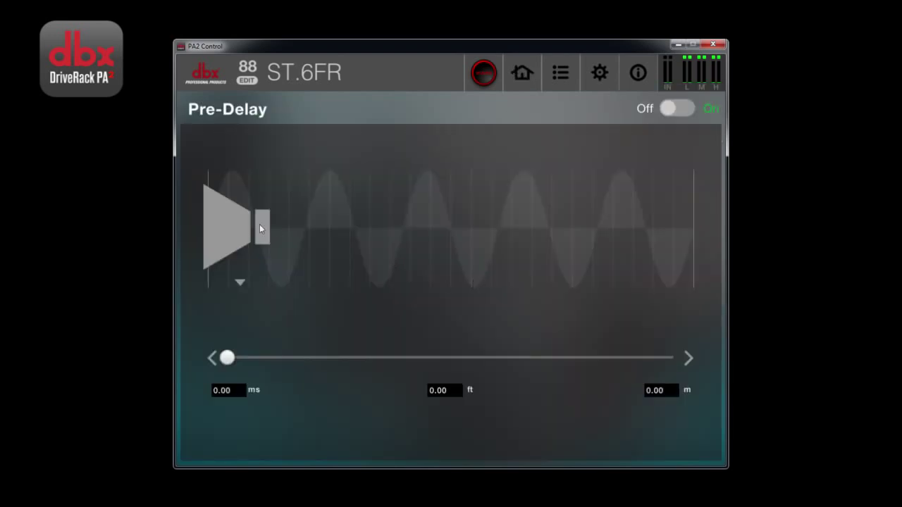
pyautogui.moveTo(227, 358); pyautogui.dragTo(312, 358)
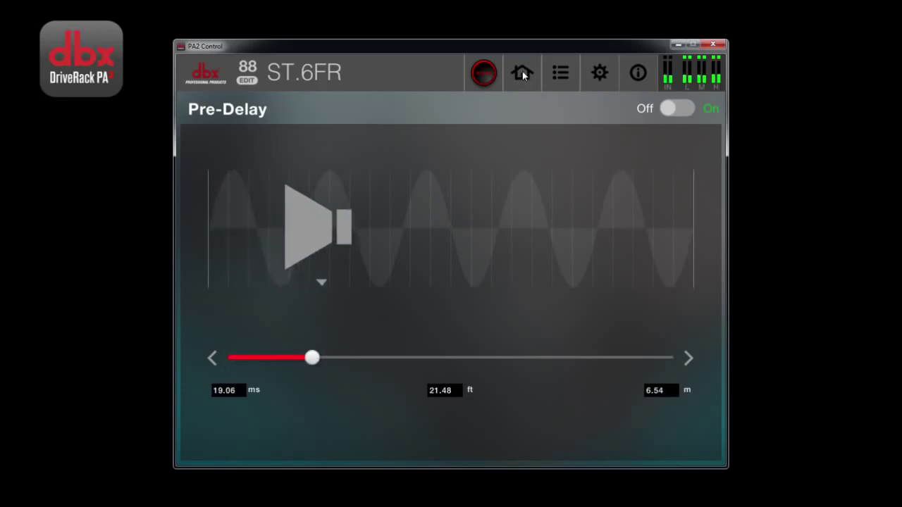
pyautogui.moveTo(313, 358); pyautogui.dragTo(339, 358)
pyautogui.click(681, 108)
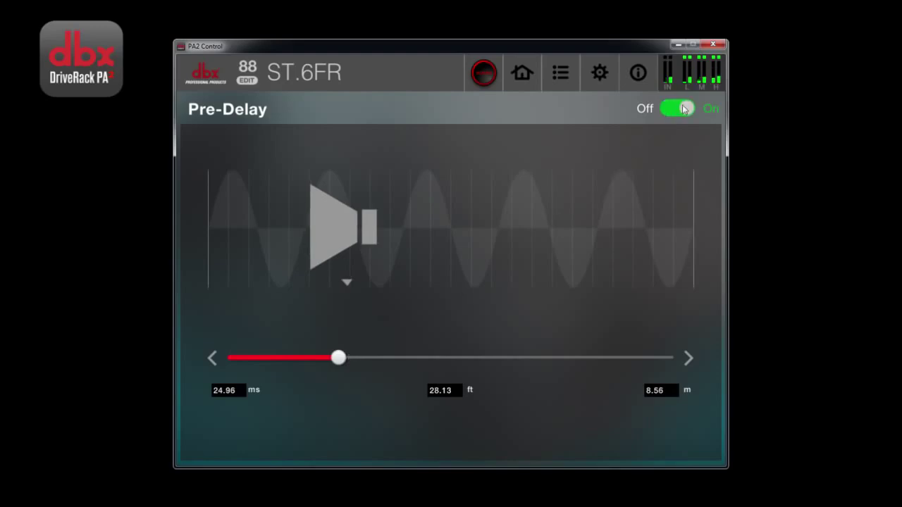
pyautogui.click(683, 108)
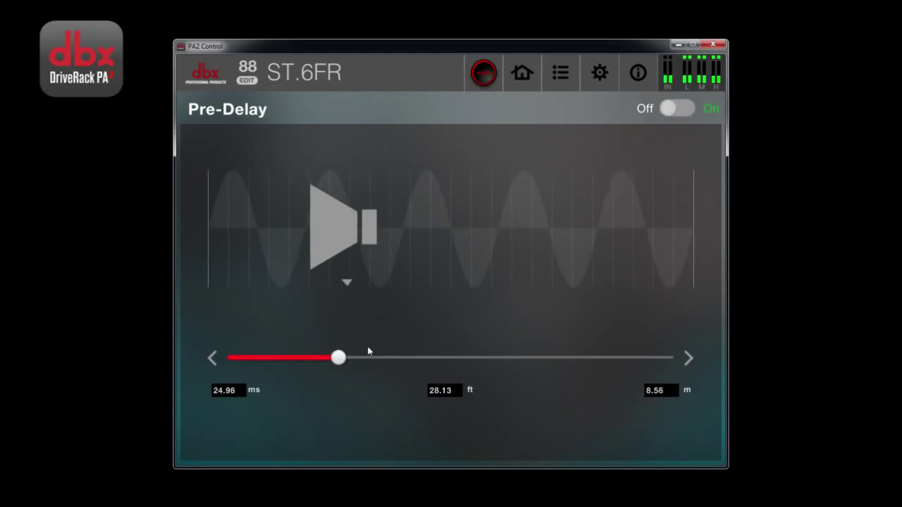
pyautogui.click(522, 71)
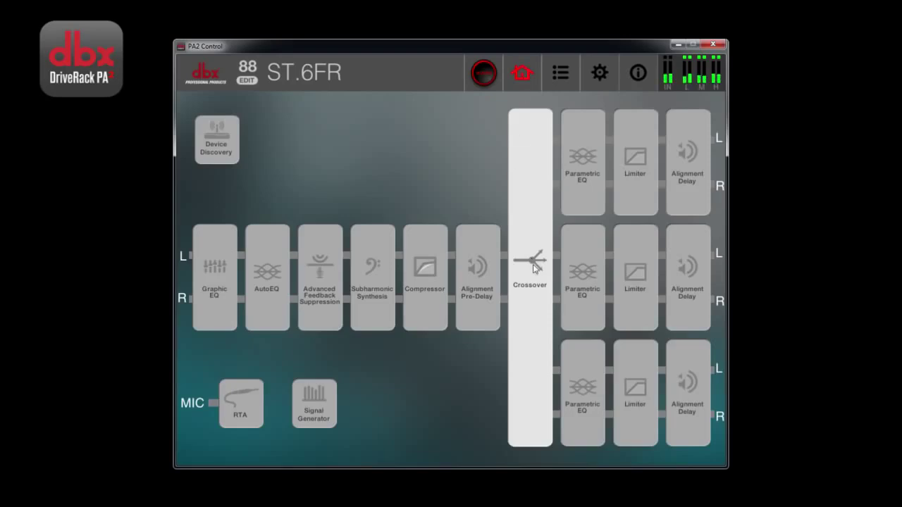
pyautogui.click(534, 268)
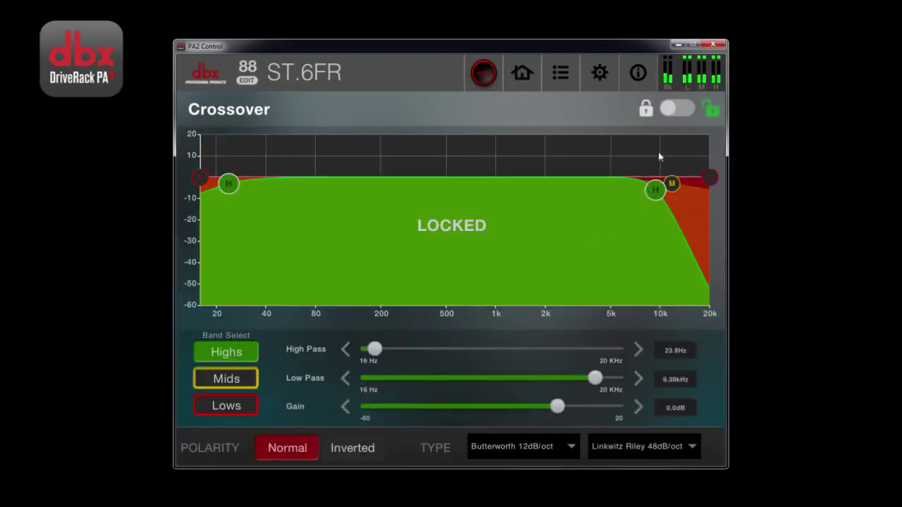
# - Unlock the crossover, set the high band to 346 Hz–2.79 kHz, and lock it again
pyautogui.click(673, 109)
pyautogui.moveTo(656, 196); pyautogui.dragTo(568, 192)
pyautogui.moveTo(228, 184); pyautogui.dragTo(419, 184)
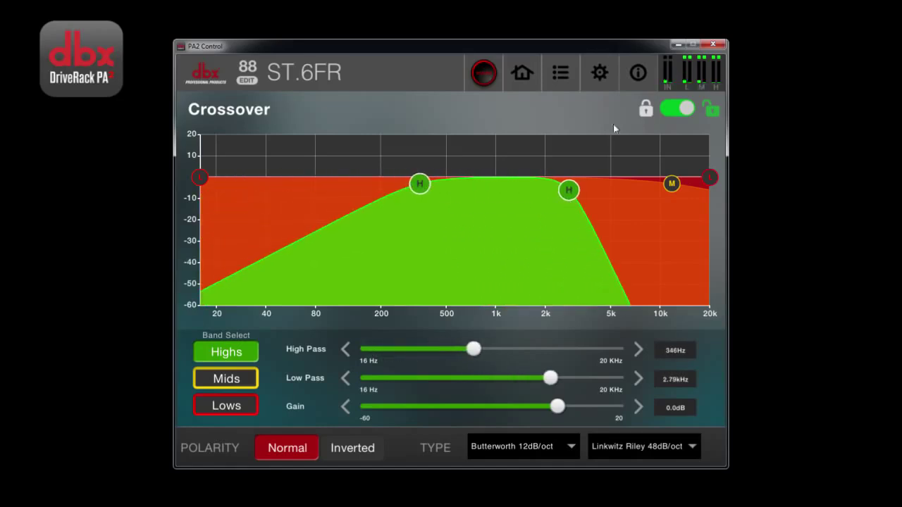
pyautogui.click(672, 110)
pyautogui.click(534, 75)
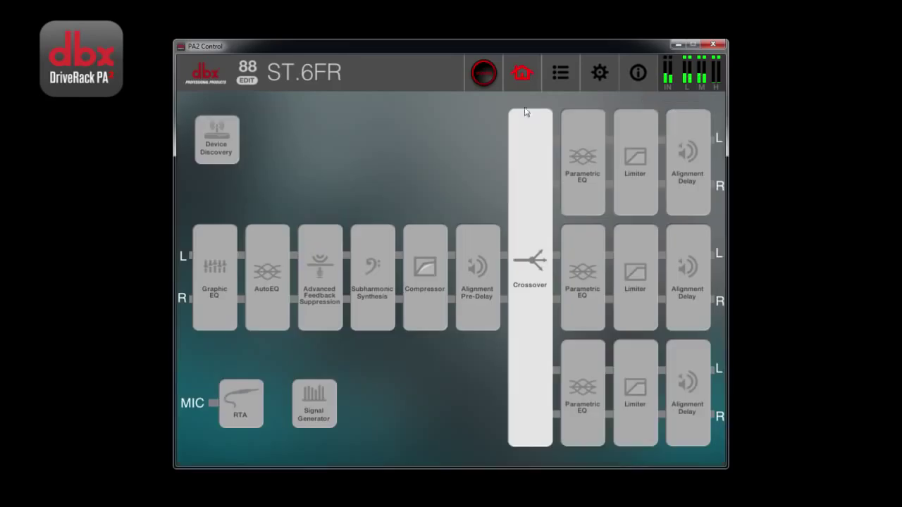
# - Switch on the high output parametric EQ, move band 1 higher, then switch it off
pyautogui.click(581, 165)
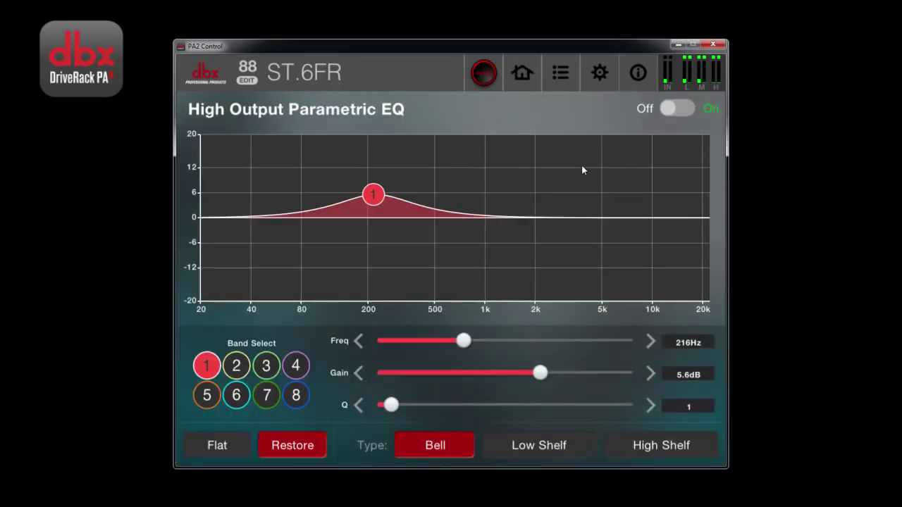
pyautogui.click(669, 109)
pyautogui.moveTo(391, 187); pyautogui.dragTo(644, 217)
pyautogui.click(680, 109)
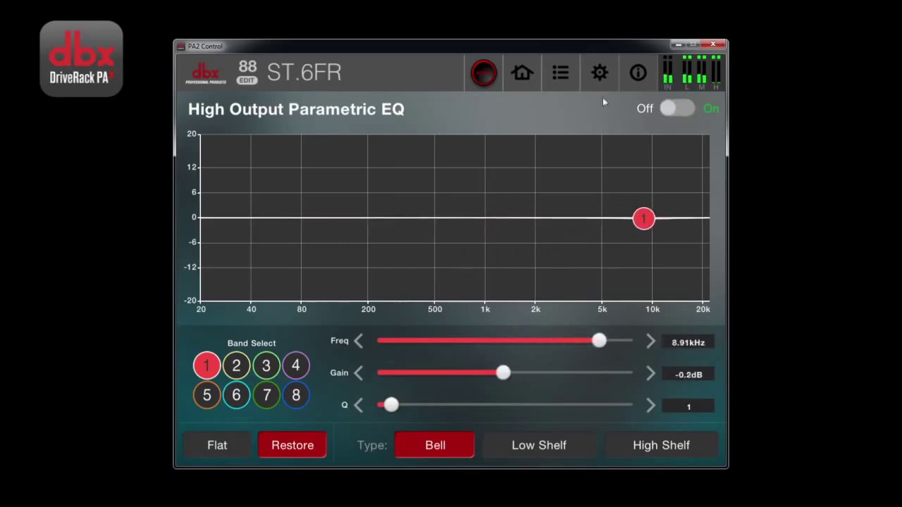
pyautogui.click(522, 72)
# - Set the High Output limiter threshold to -9.6 dB with OverEasy 4
pyautogui.click(634, 162)
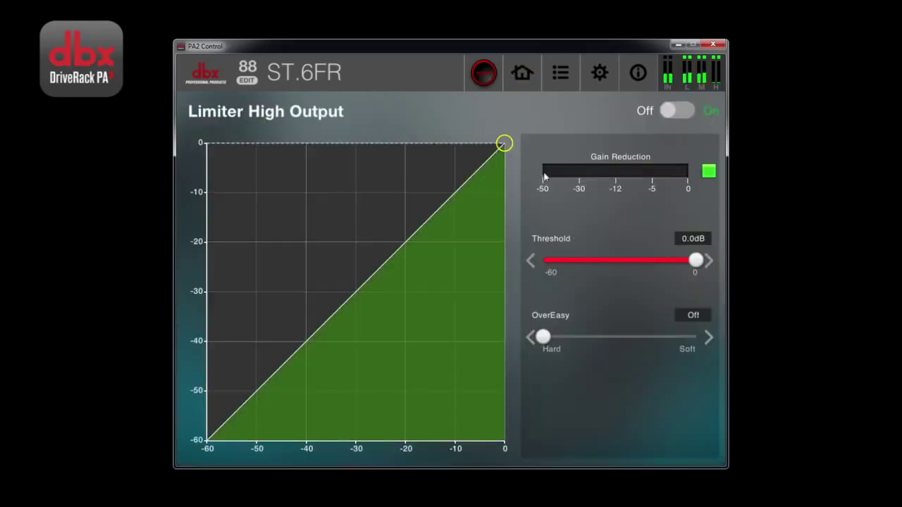
pyautogui.moveTo(503, 144); pyautogui.dragTo(456, 191)
pyautogui.moveTo(542, 337); pyautogui.dragTo(573, 337)
pyautogui.click(604, 337)
pyautogui.click(677, 110)
pyautogui.click(677, 110)
pyautogui.click(522, 72)
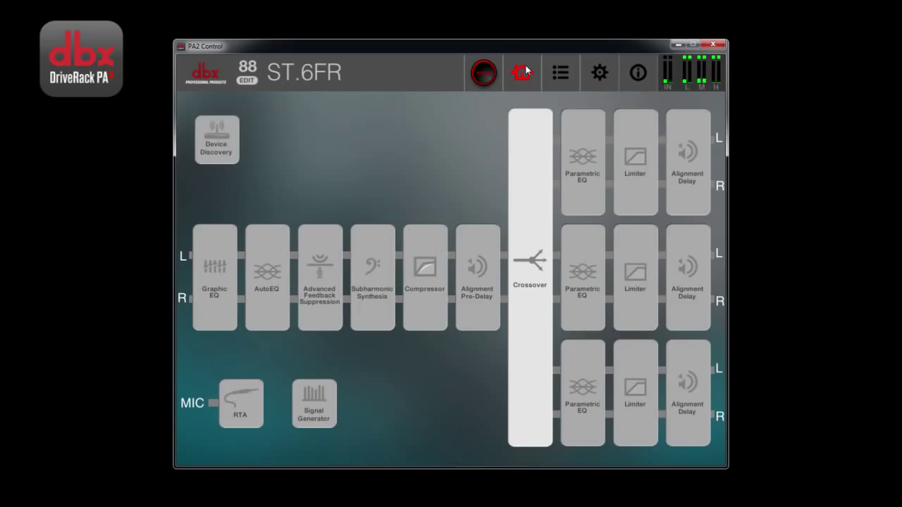
pyautogui.click(685, 159)
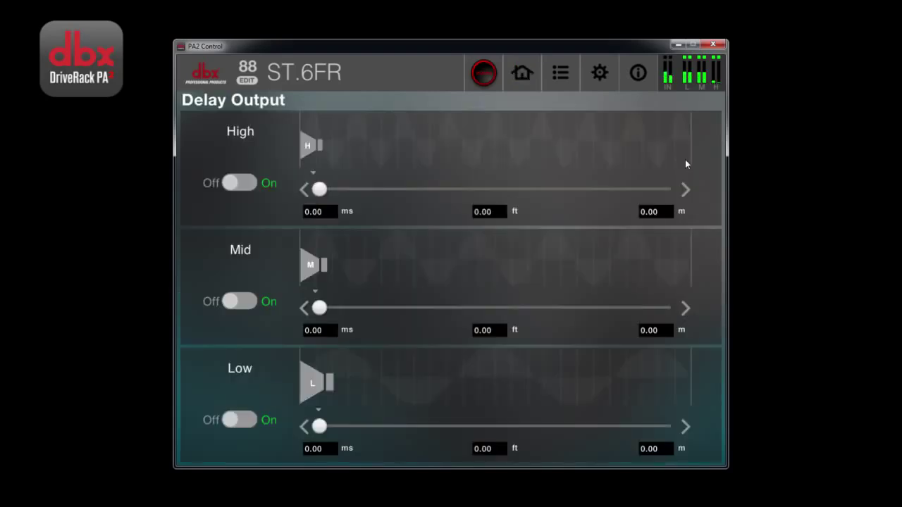
# - Set the high output alignment delay to 4.04 ms, then switch it back off
pyautogui.click(238, 183)
pyautogui.moveTo(323, 189); pyautogui.dragTo(265, 191)
pyautogui.click(267, 178)
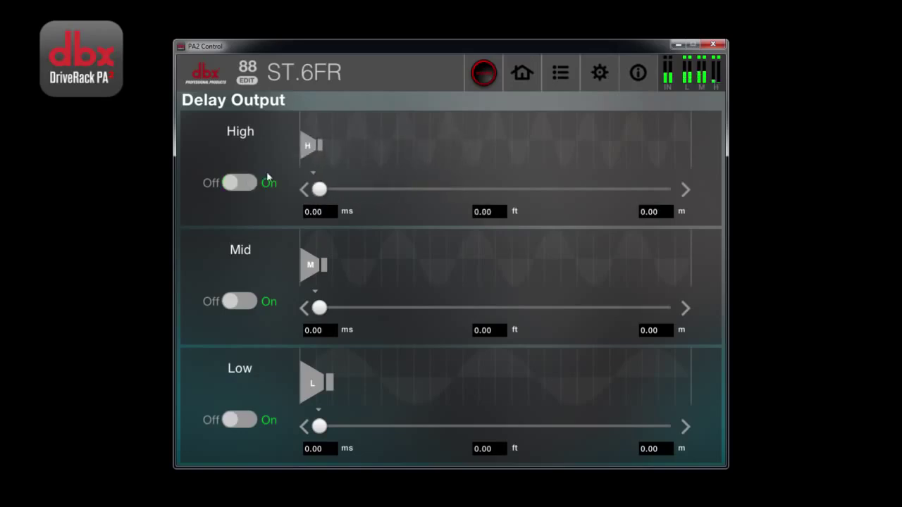
pyautogui.click(525, 67)
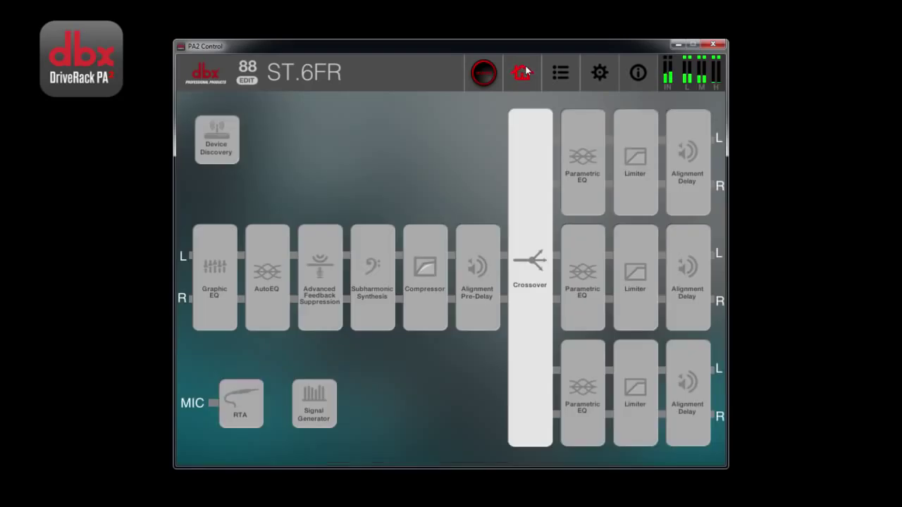
# - View the RTA, then try pink and white noise on the signal generator before turning it off
pyautogui.click(228, 399)
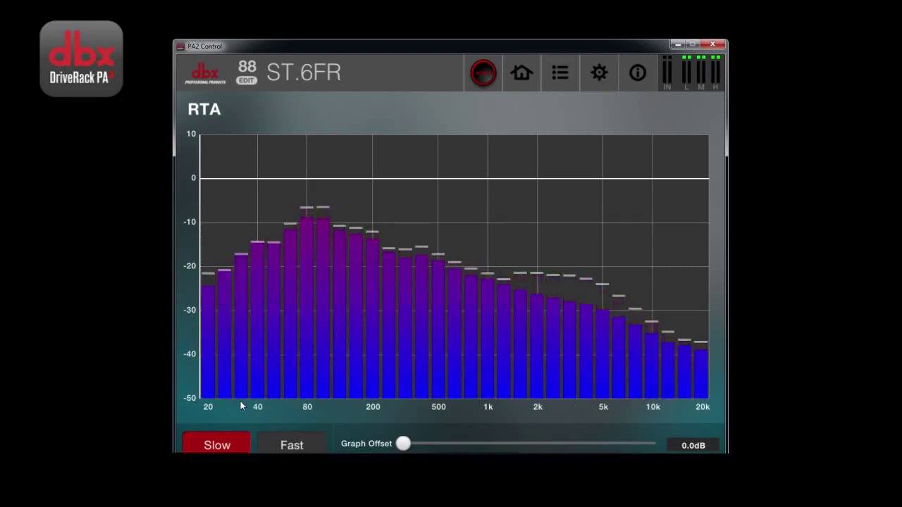
pyautogui.click(522, 78)
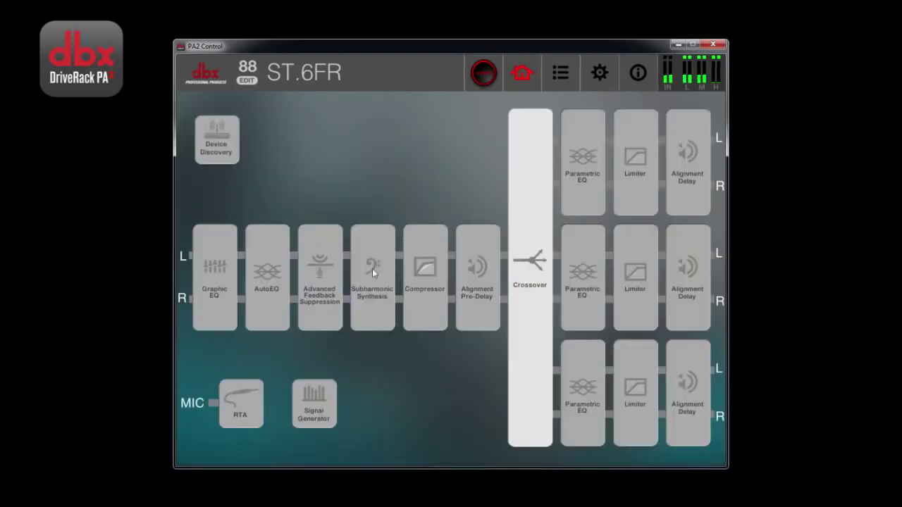
pyautogui.click(317, 394)
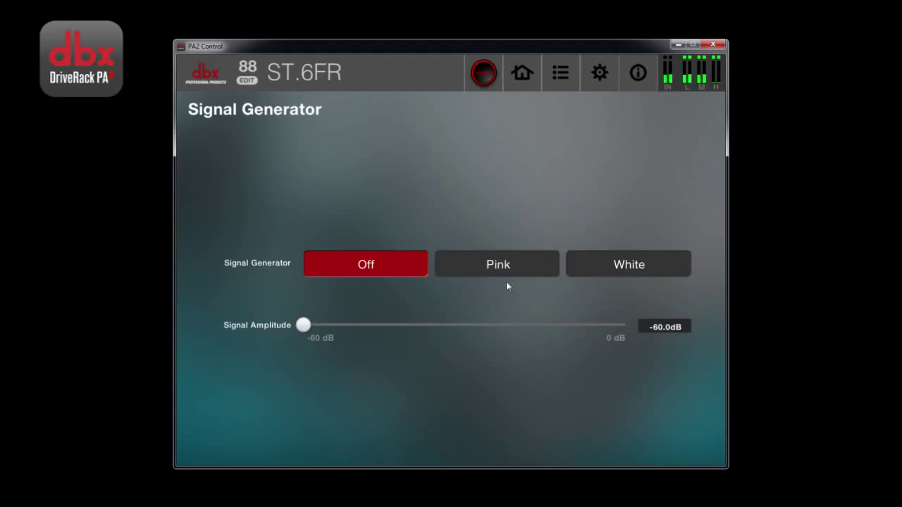
pyautogui.click(521, 268)
pyautogui.click(617, 264)
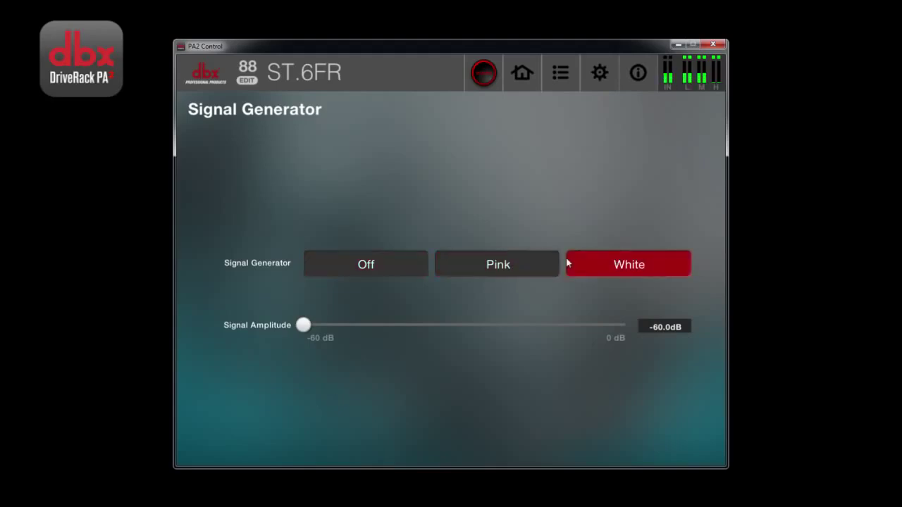
pyautogui.click(397, 264)
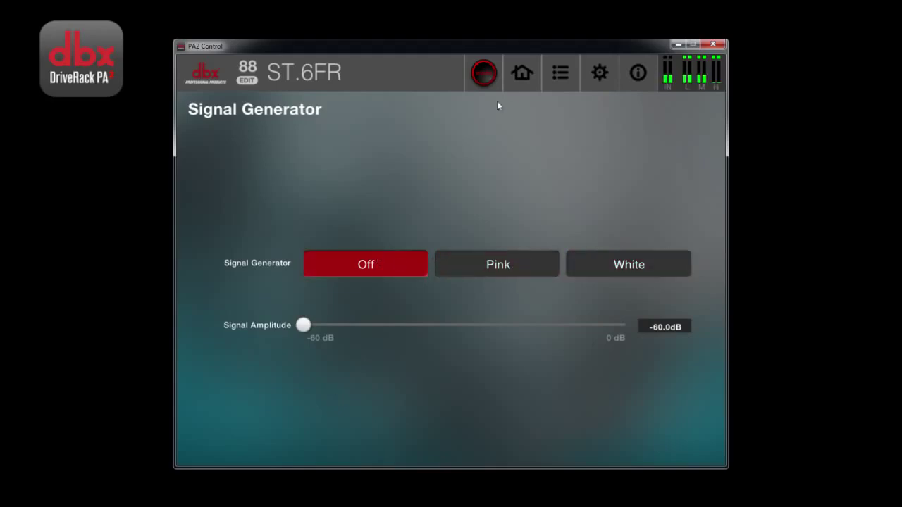
pyautogui.click(552, 70)
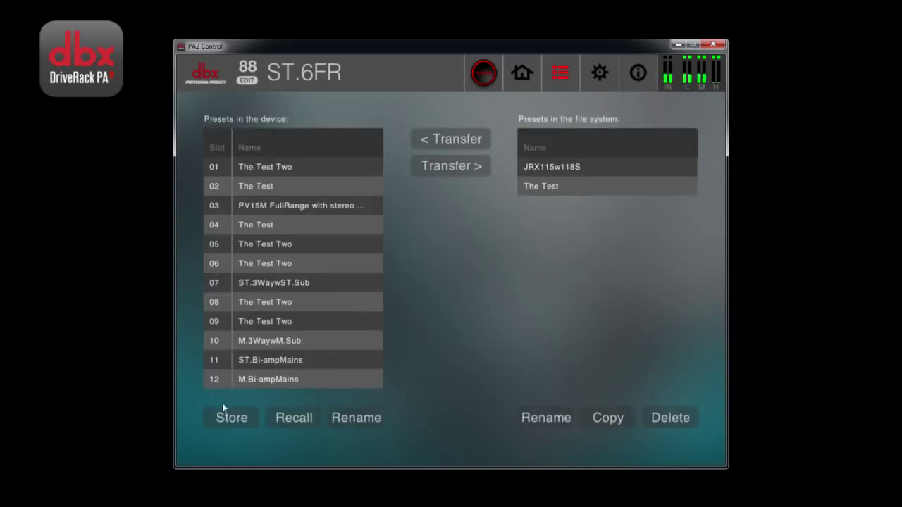
# - Transfer slot 07, ST.3WaywST.Sub, to the file-system presets, then open Settings
pyautogui.click(302, 282)
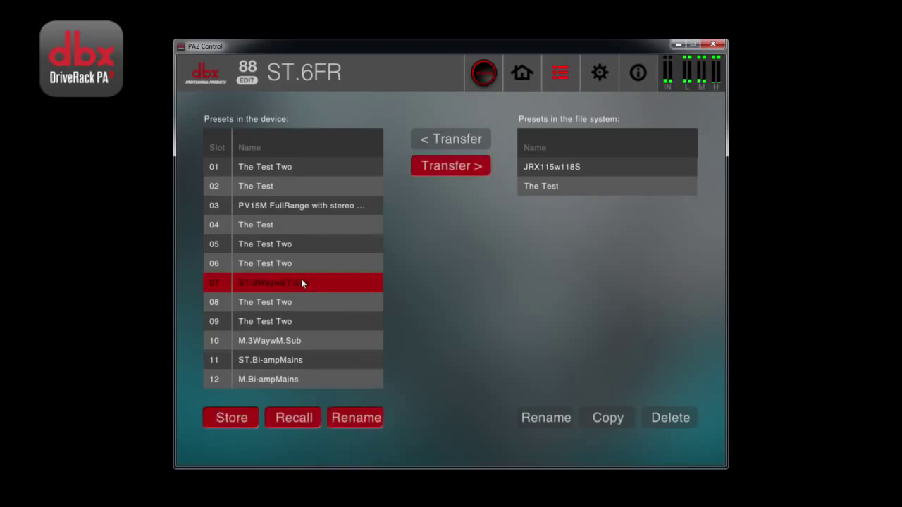
pyautogui.click(450, 164)
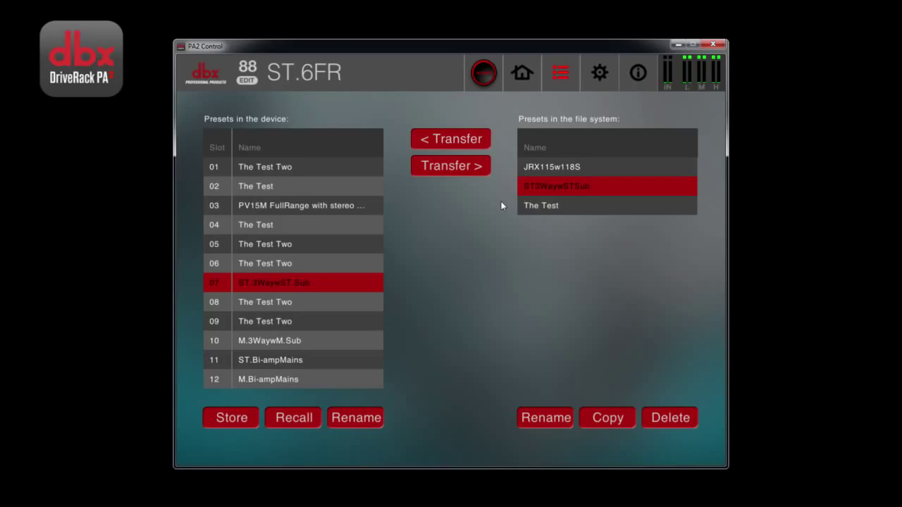
pyautogui.click(598, 73)
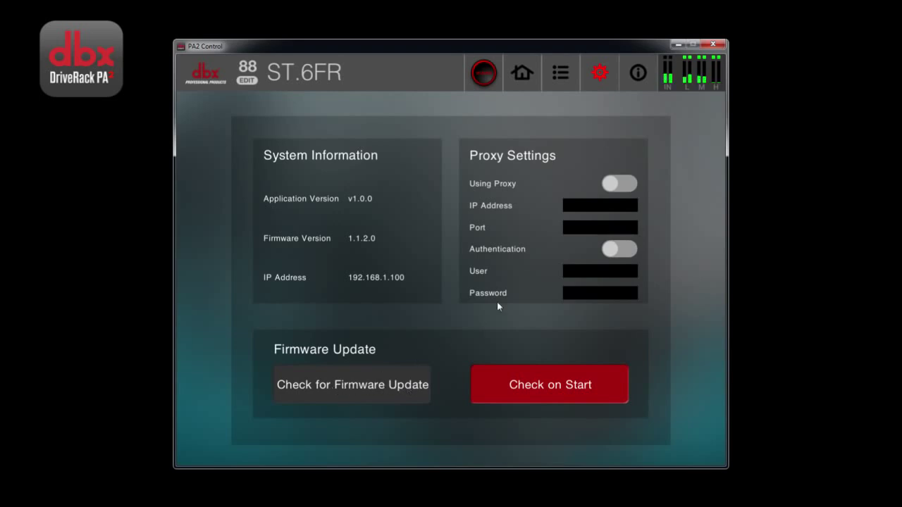
# - On the headroom meters, mute and unmute the Low/Mid L and R outputs, then press Mute All
pyautogui.click(687, 74)
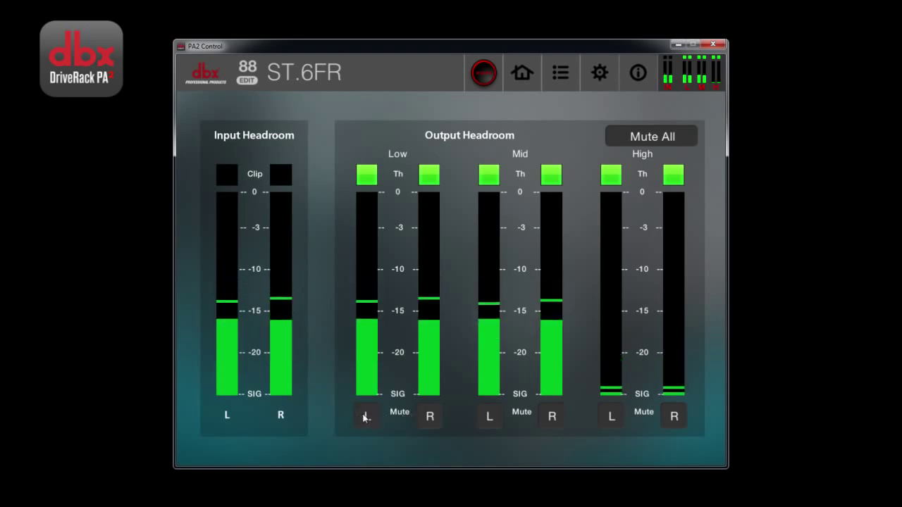
pyautogui.click(365, 418)
pyautogui.click(430, 417)
pyautogui.click(489, 417)
pyautogui.click(552, 417)
pyautogui.click(489, 417)
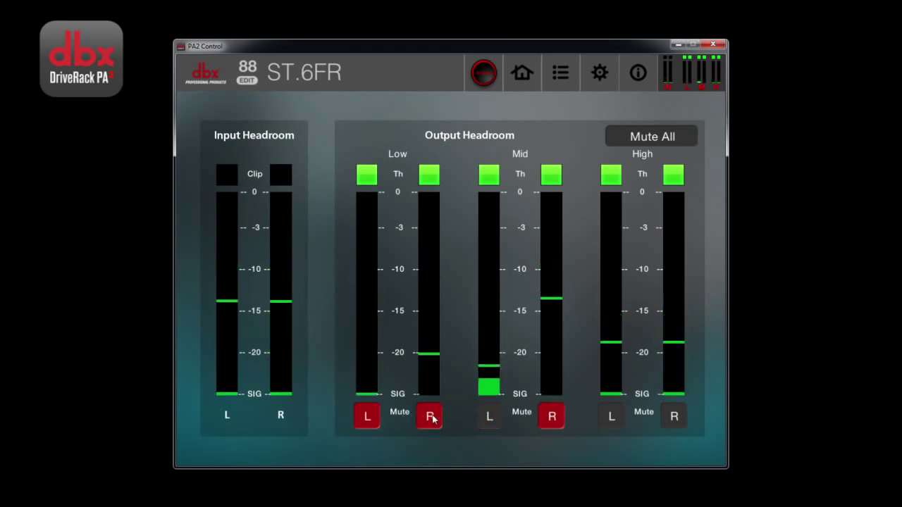
pyautogui.click(430, 416)
pyautogui.click(551, 416)
pyautogui.click(367, 417)
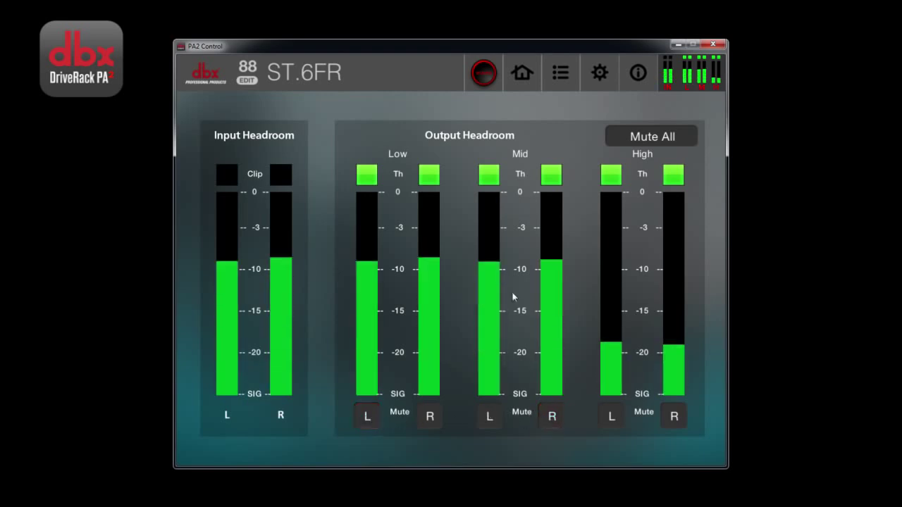
pyautogui.click(631, 136)
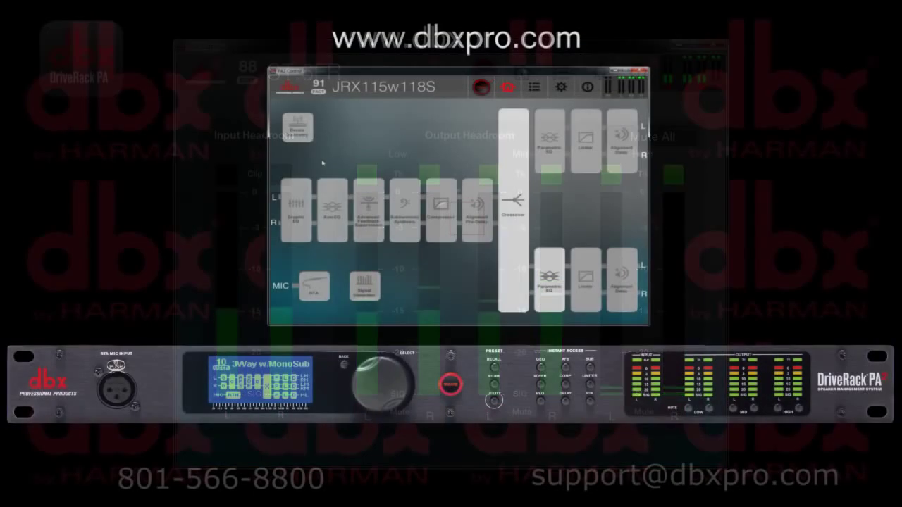